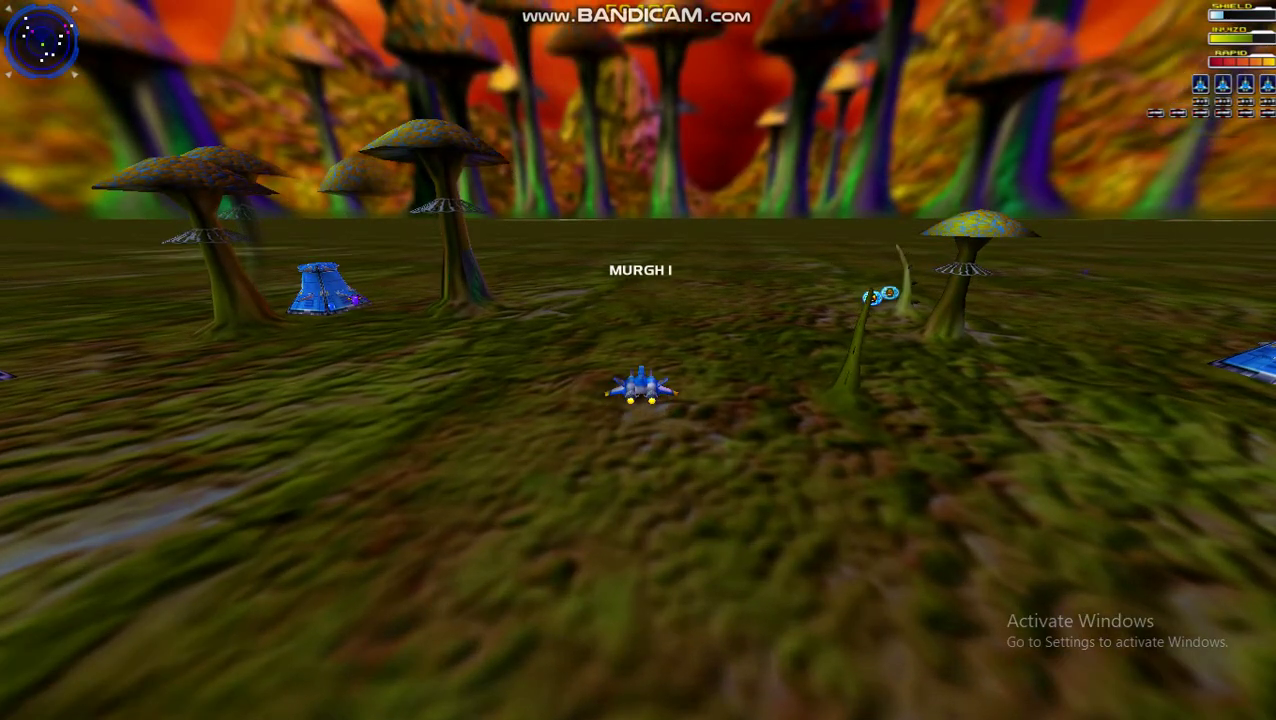
# Pause the game mid-flight, quit the current game, then quit from the title menu.
pyautogui.press('Escape')
pyautogui.press('Right')
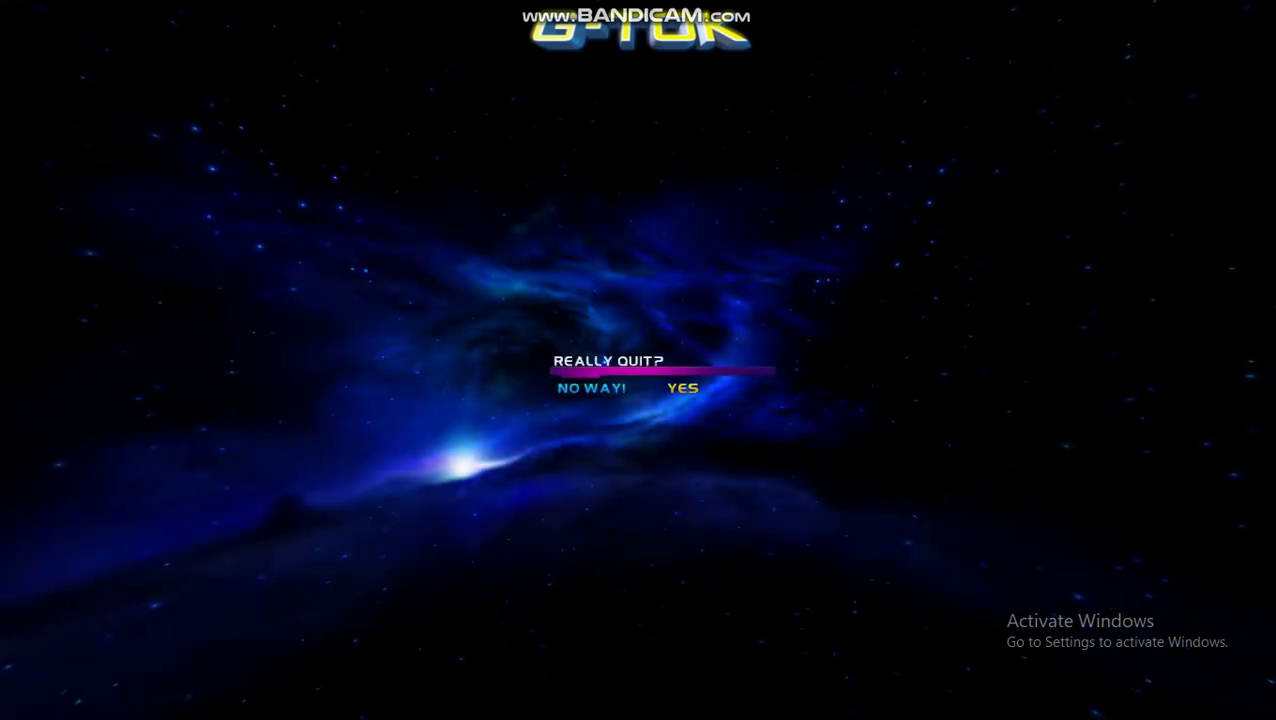
pyautogui.press('Return')
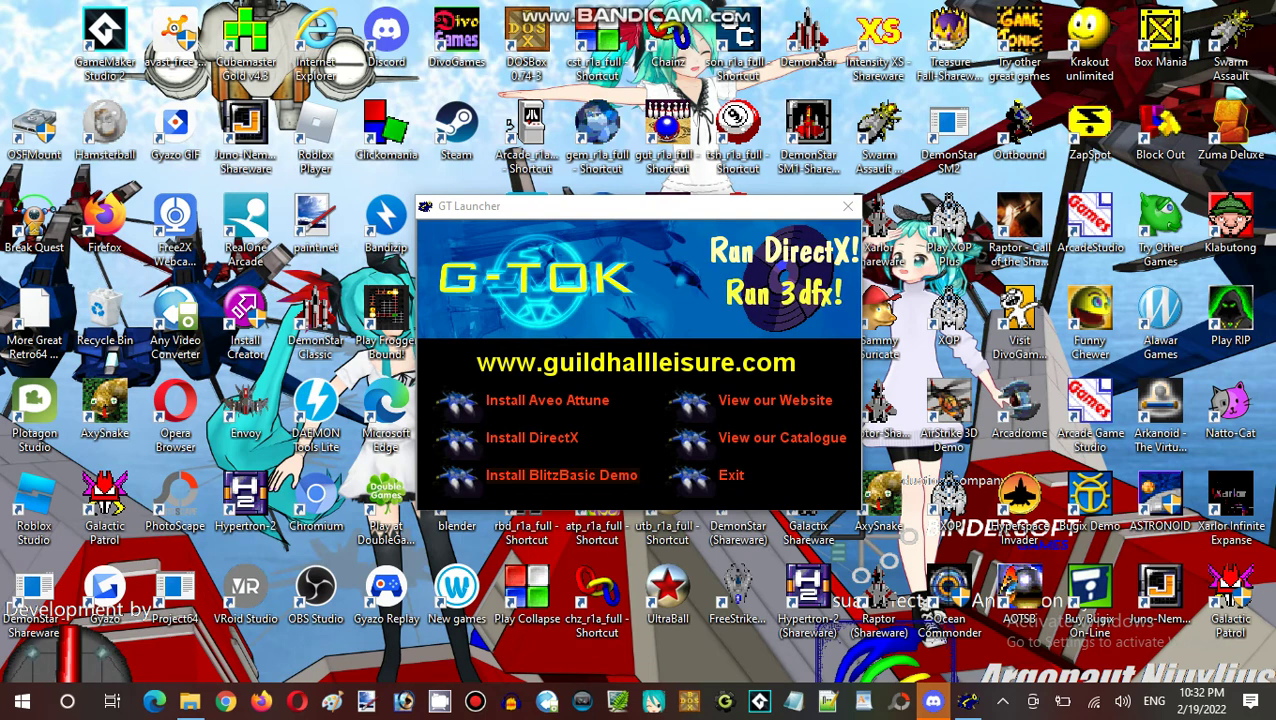
pyautogui.click(700, 478)
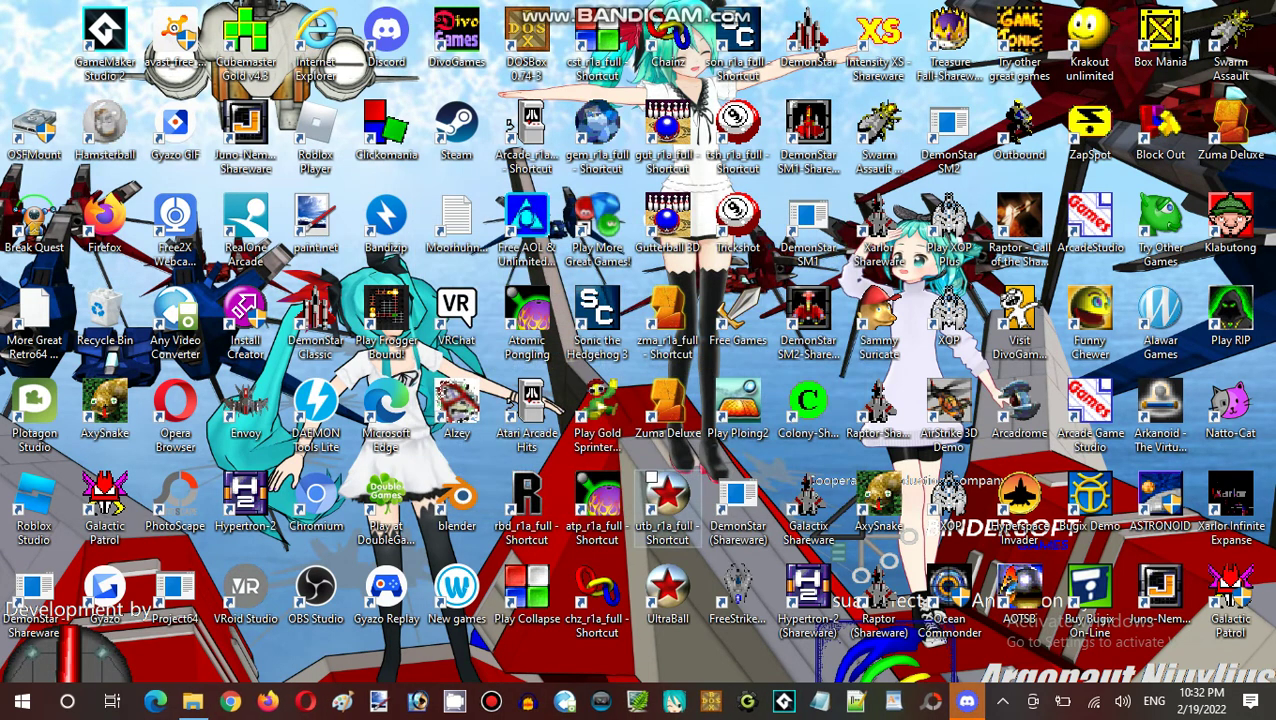